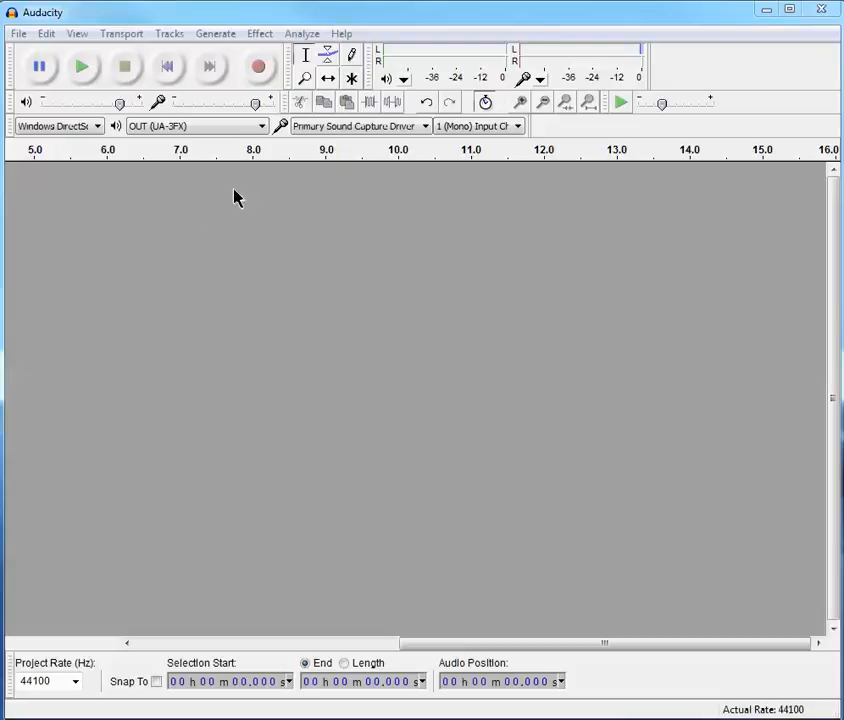
Record about 24.6 seconds of the first reading session into a new mono track.
left_click(262, 70)
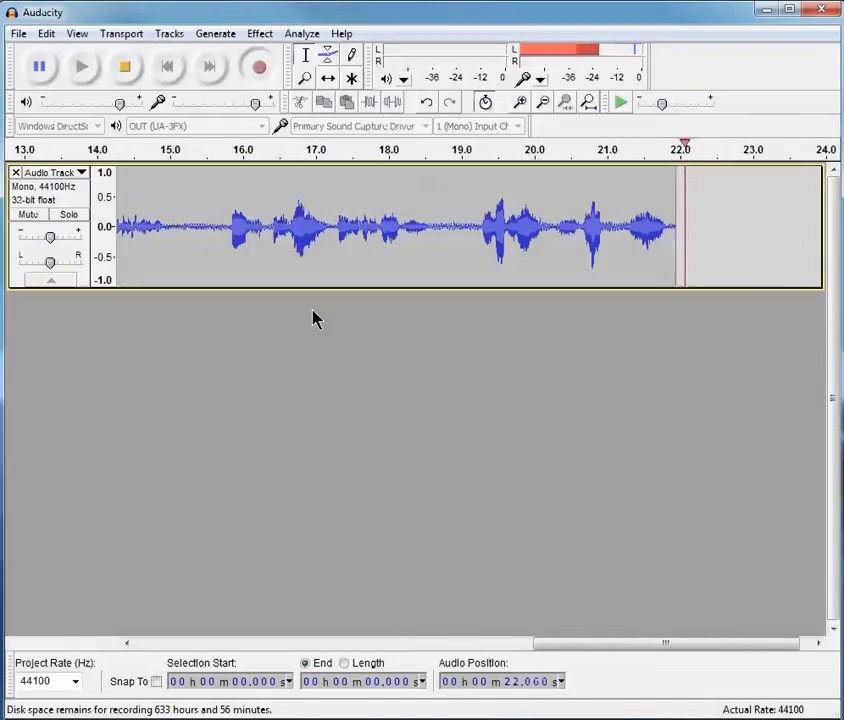
left_click(132, 72)
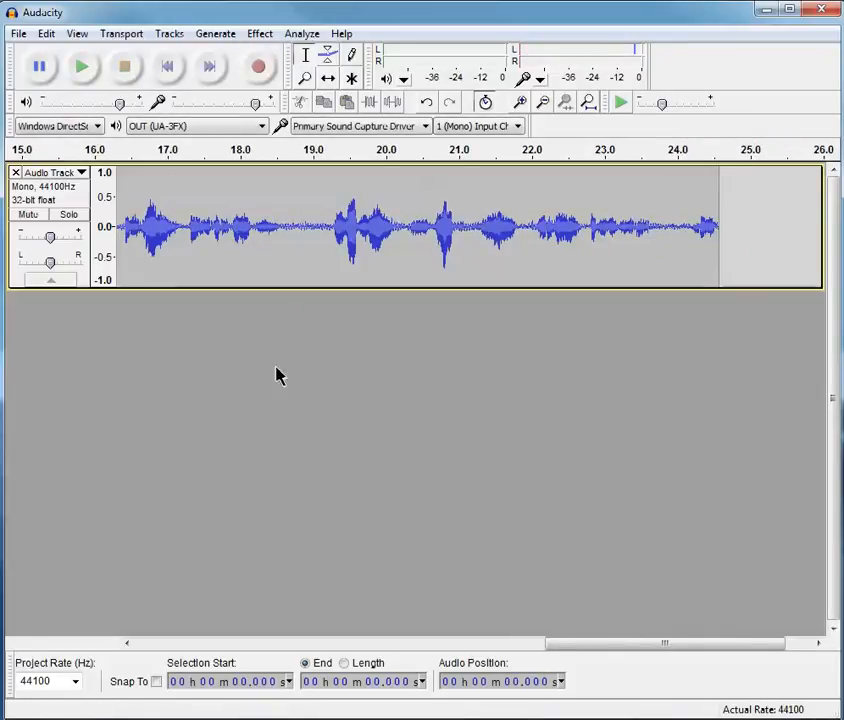
Save the project as 'Chp19Synthesis of Yoga' in the Audacity Test Files folder.
left_click(19, 33)
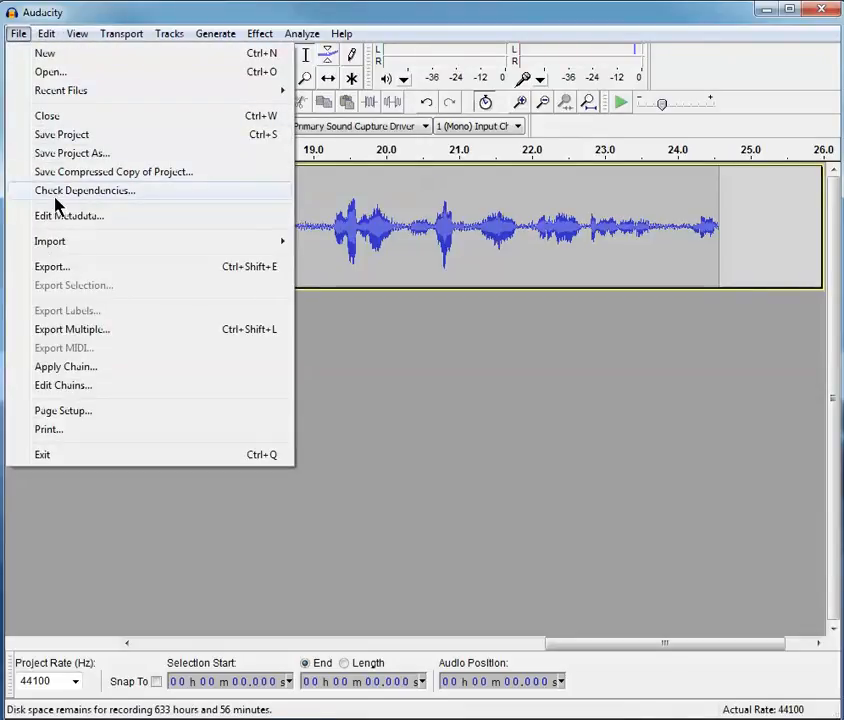
left_click(85, 153)
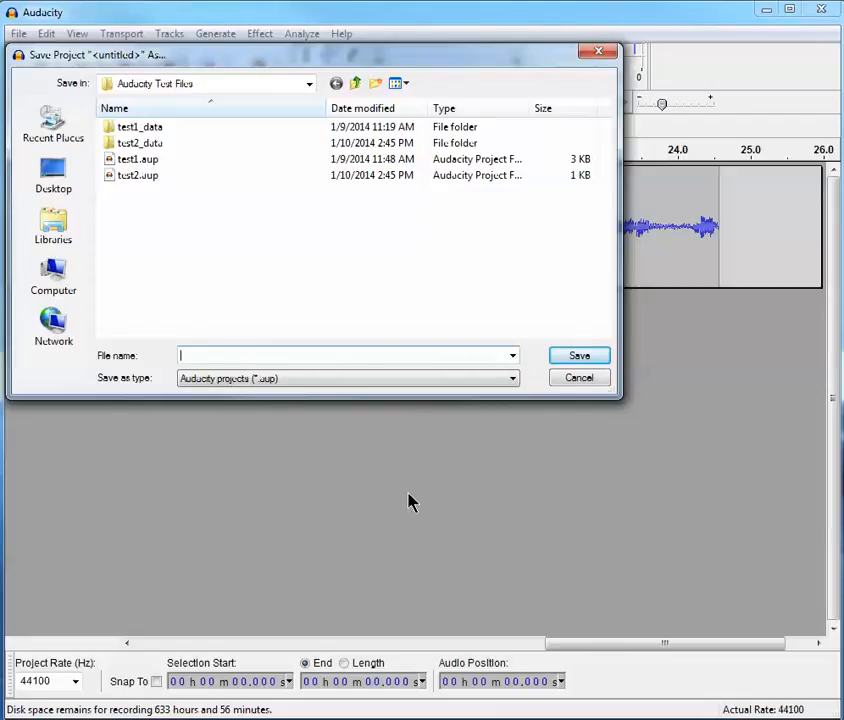
type("Chp19Synthesis of Yoga")
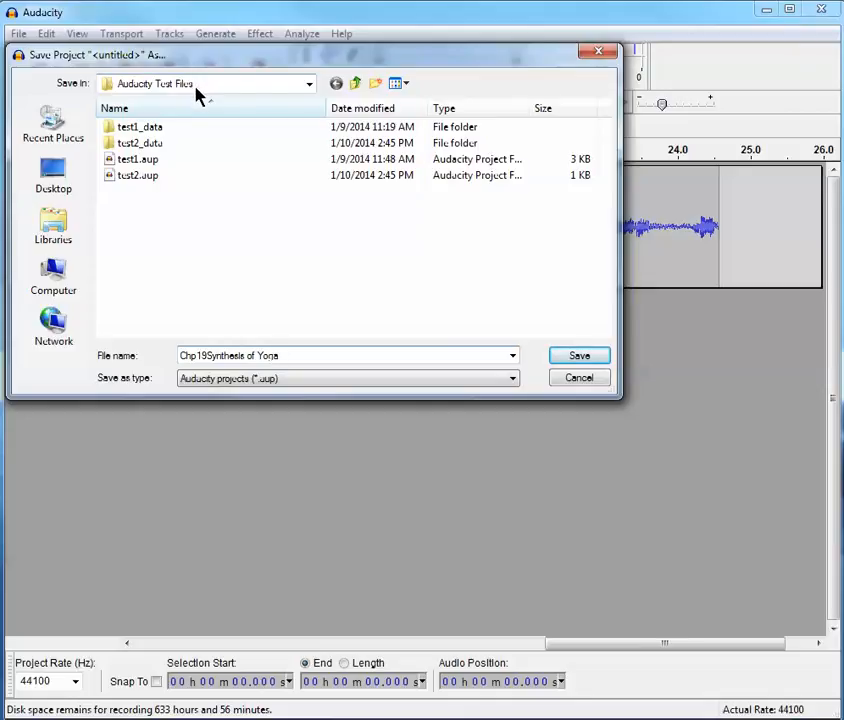
left_click(309, 84)
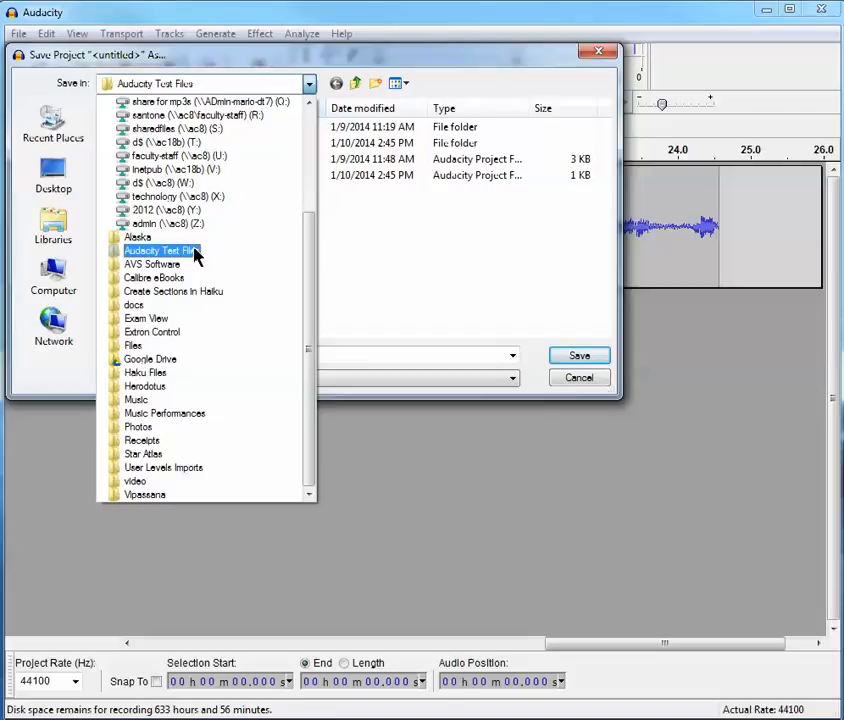
left_click(160, 250)
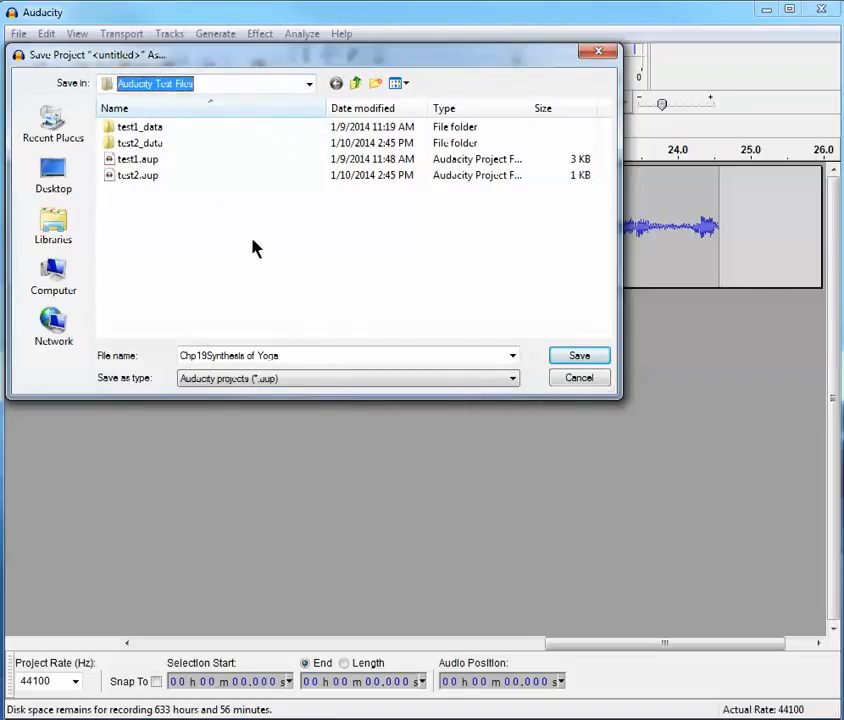
left_click(579, 355)
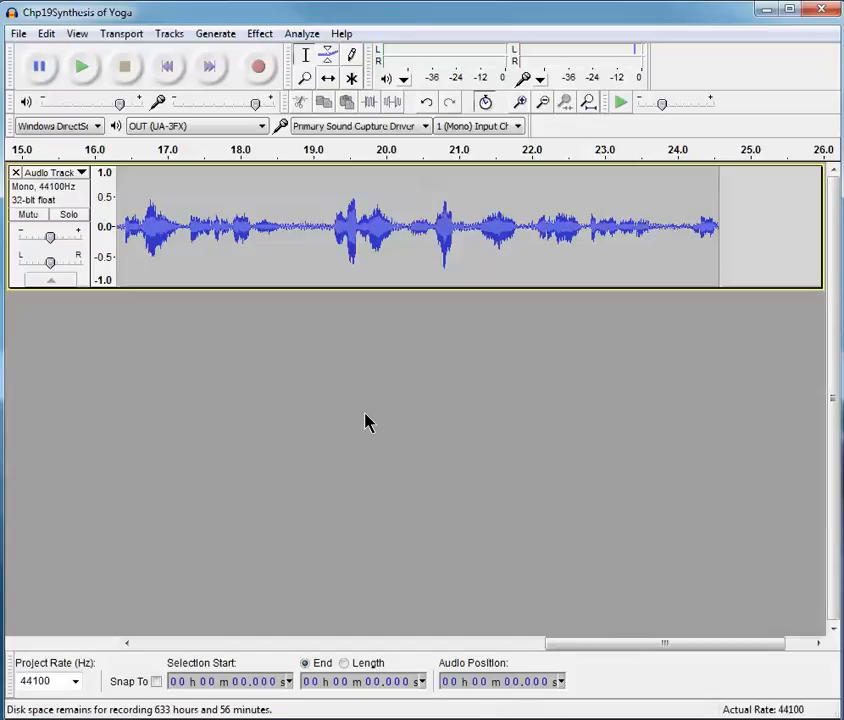
Exit Audacity, relaunch it, and reopen Chp19Synthesis of Yoga.aup from Recent Files.
left_click(18, 33)
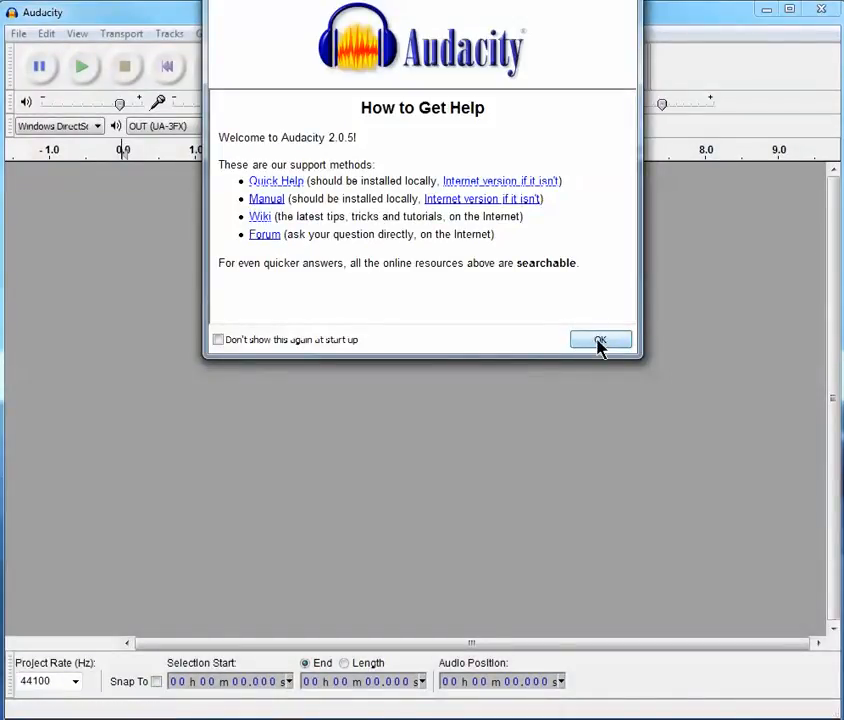
left_click(599, 341)
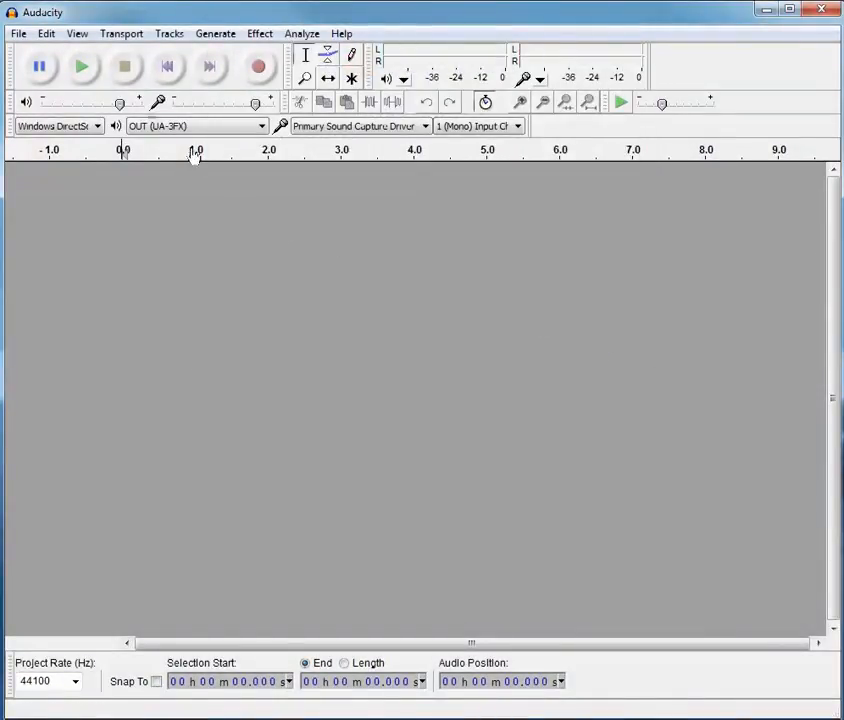
left_click(19, 36)
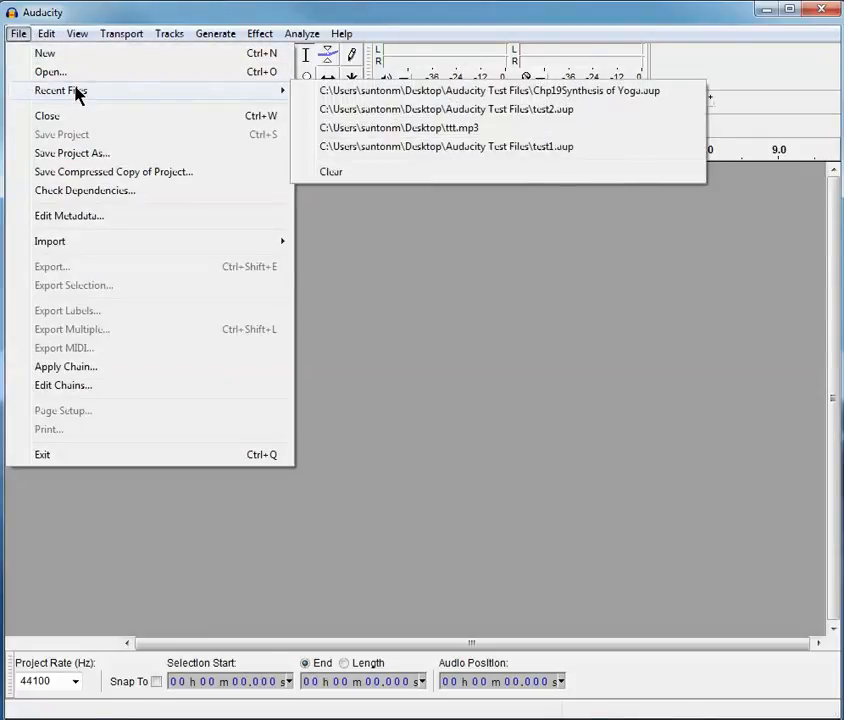
mouse_move(61, 90)
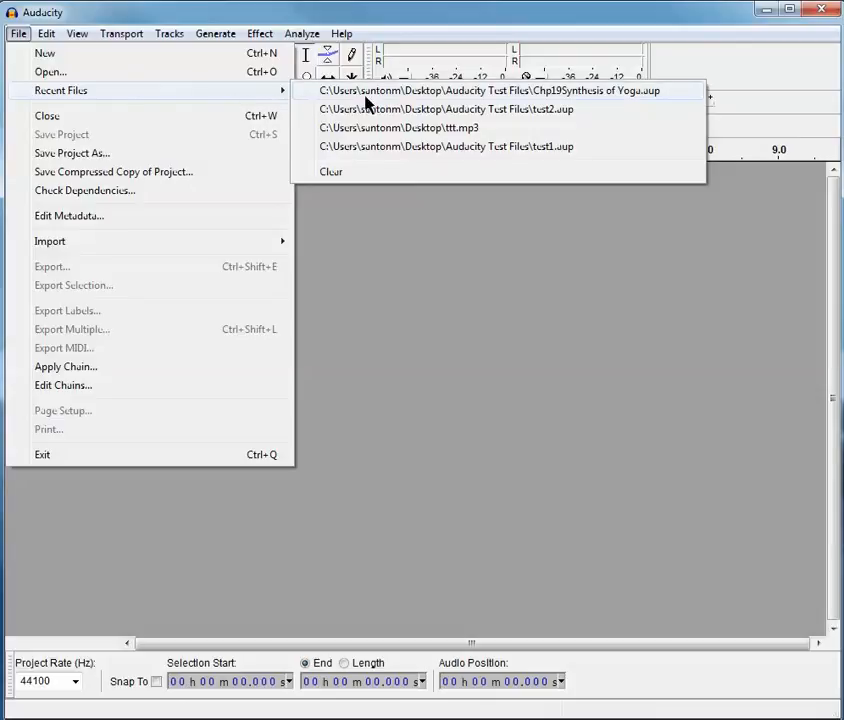
left_click(595, 92)
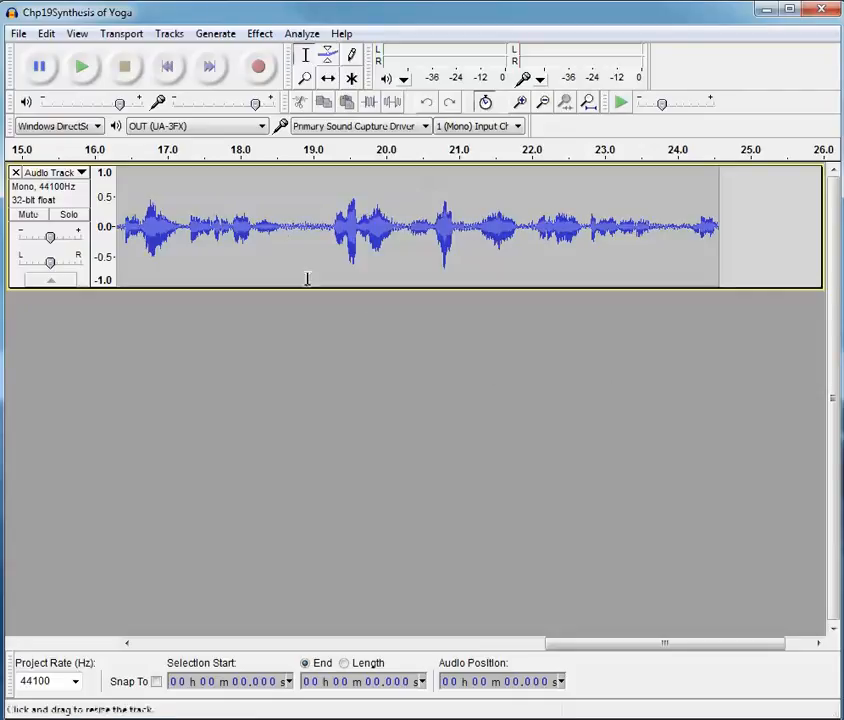
Record a short test into a second track, delete that track, and zoom out to the whole reading.
left_click(258, 67)
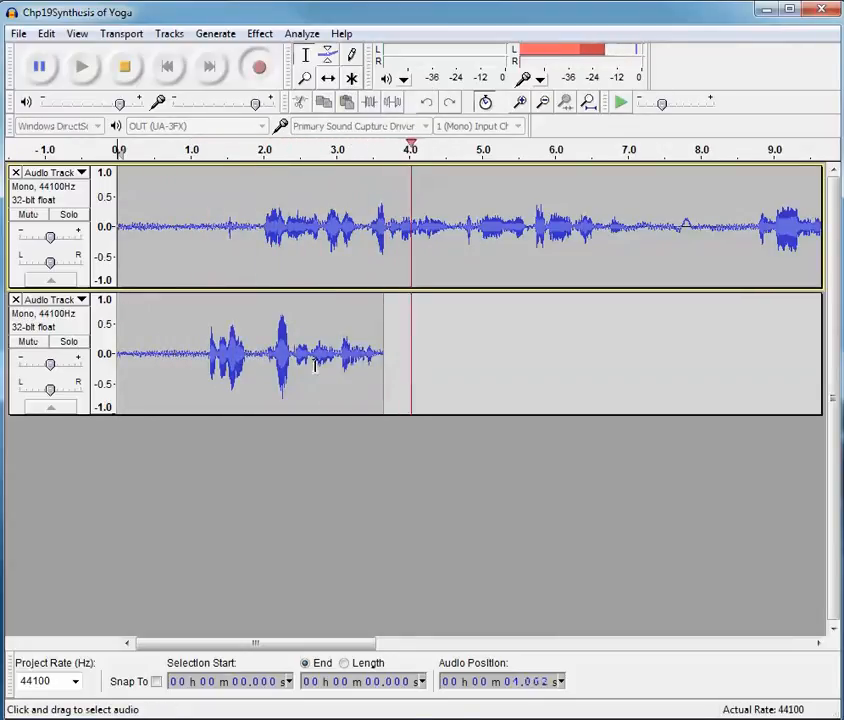
left_click(125, 67)
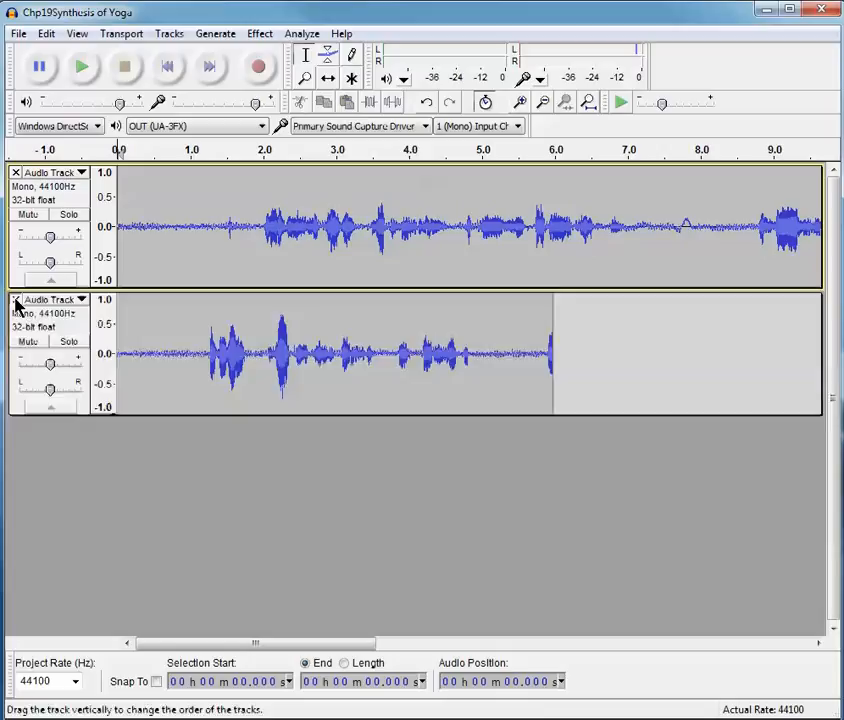
left_click(16, 300)
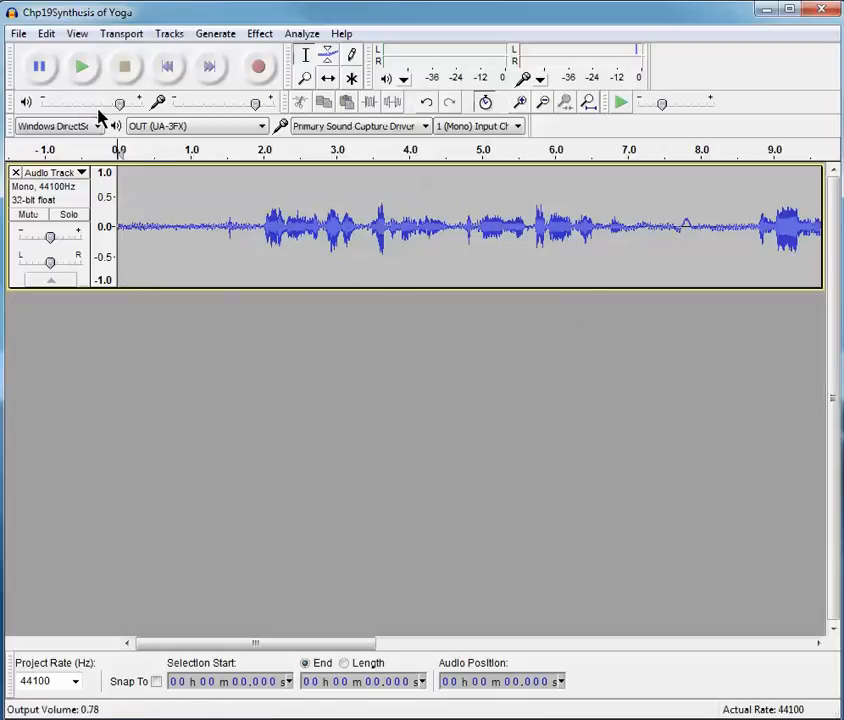
left_click(545, 103)
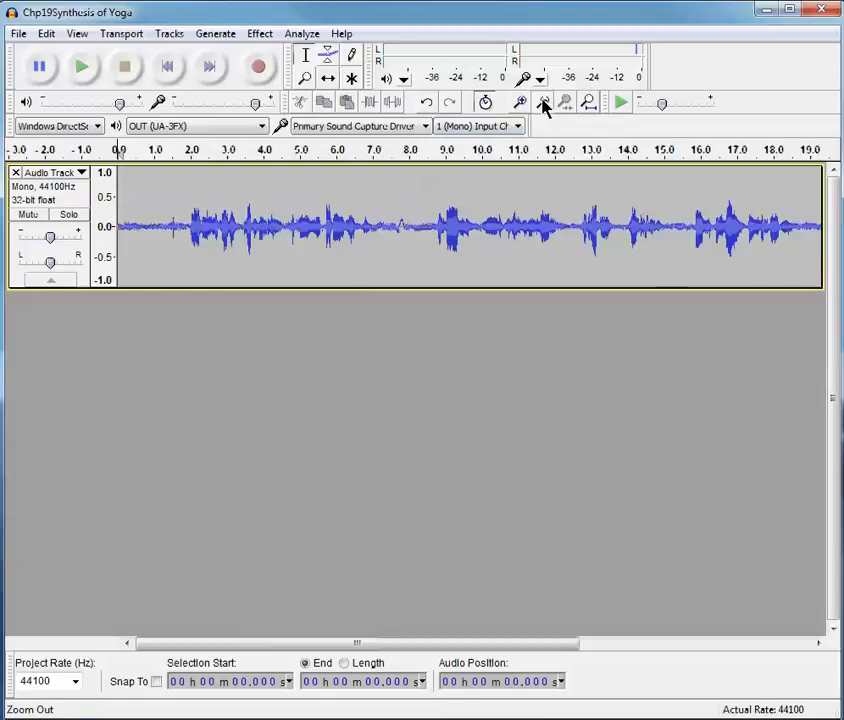
left_click(545, 103)
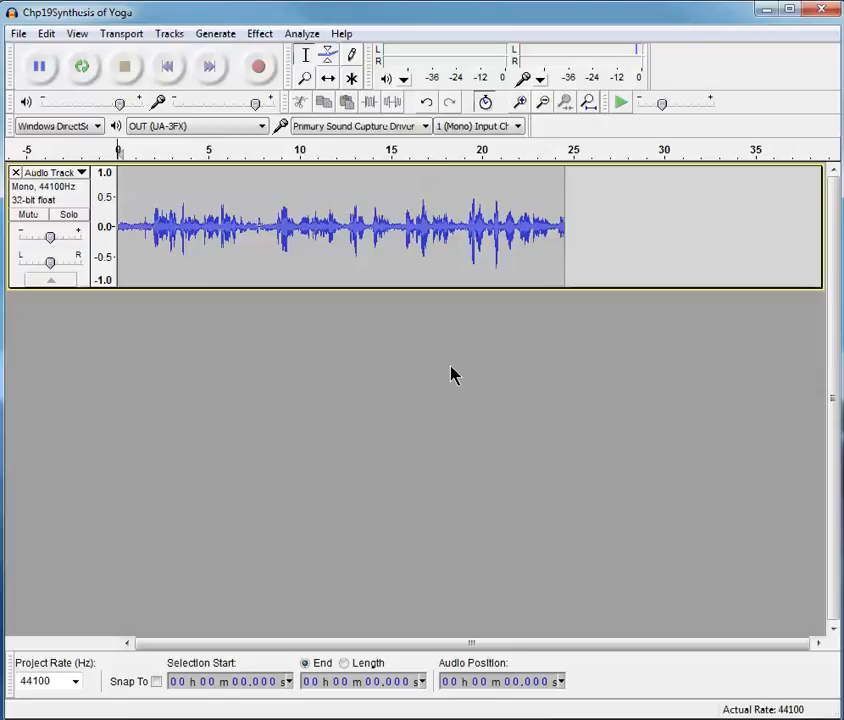
Append-record the next session onto the track with Shift+R, stopping at about 57 seconds.
key("shift+r")
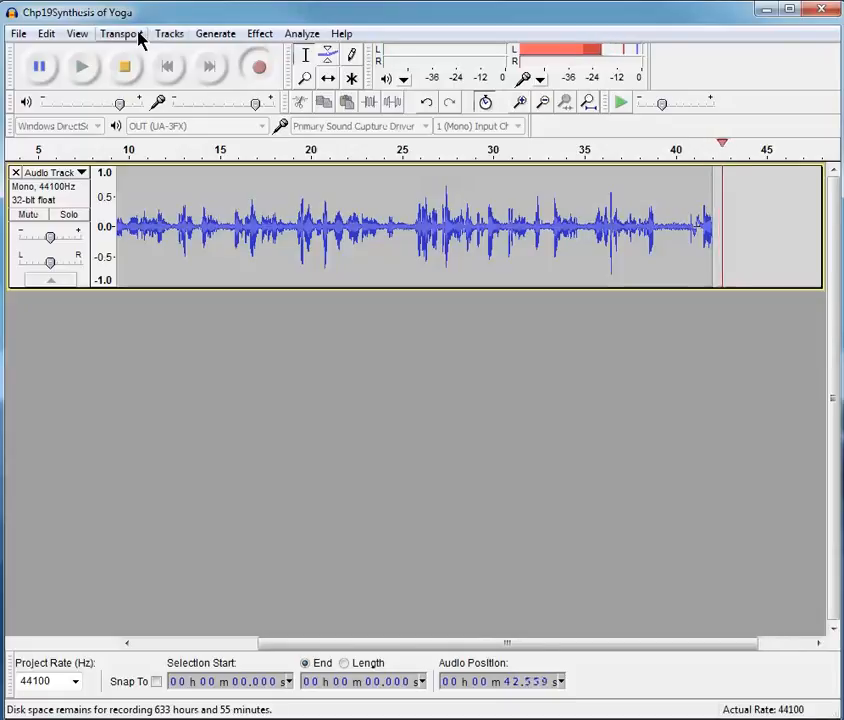
left_click(122, 33)
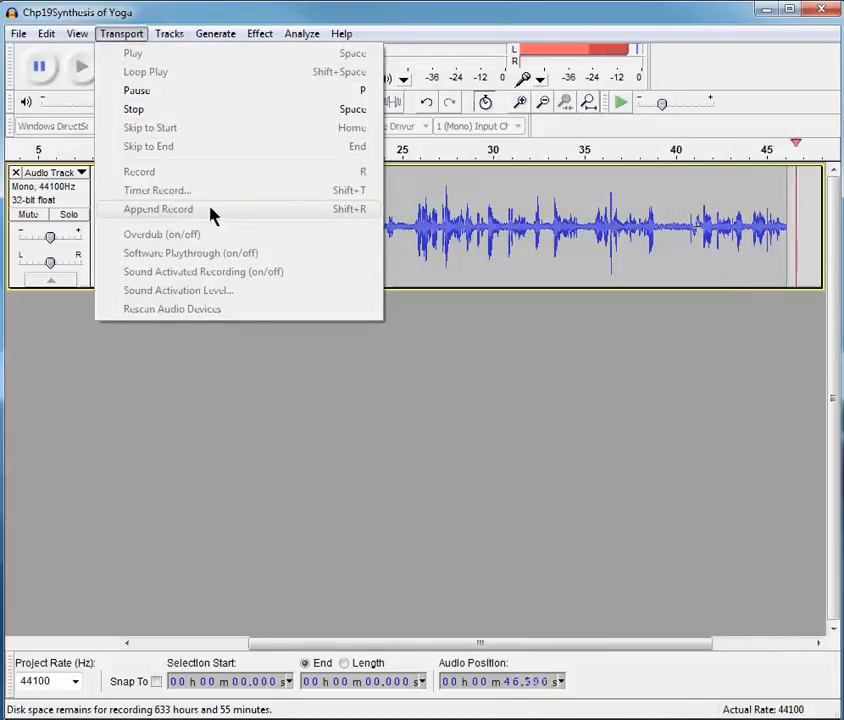
left_click(430, 318)
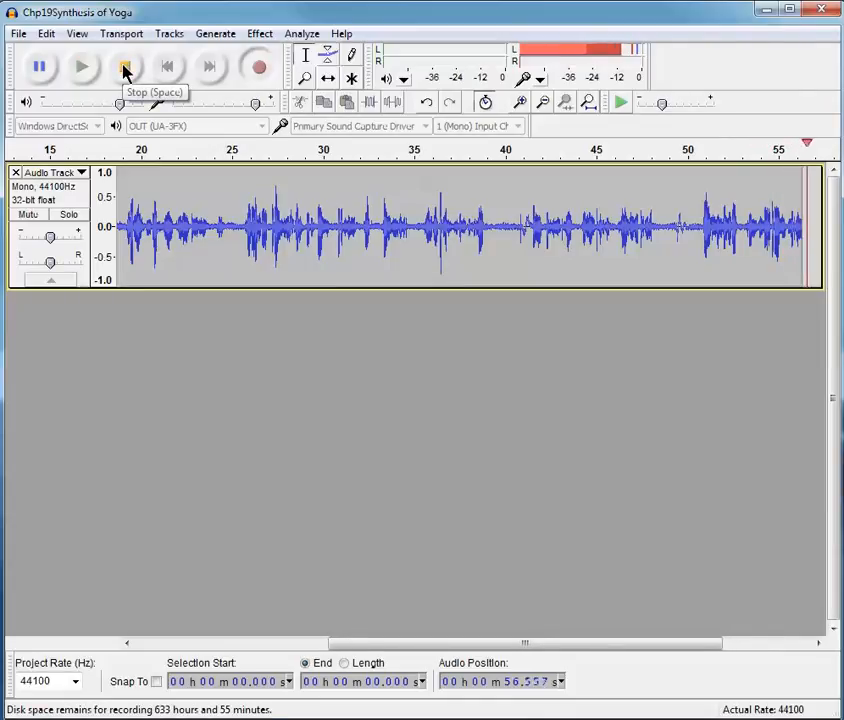
left_click(125, 68)
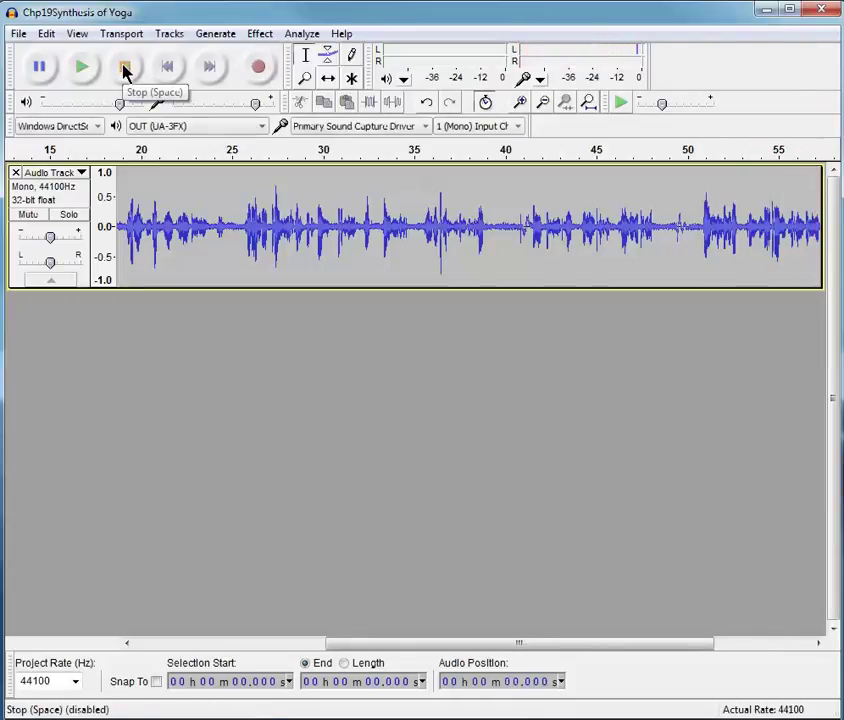
Save the project and exit Audacity.
left_click(20, 34)
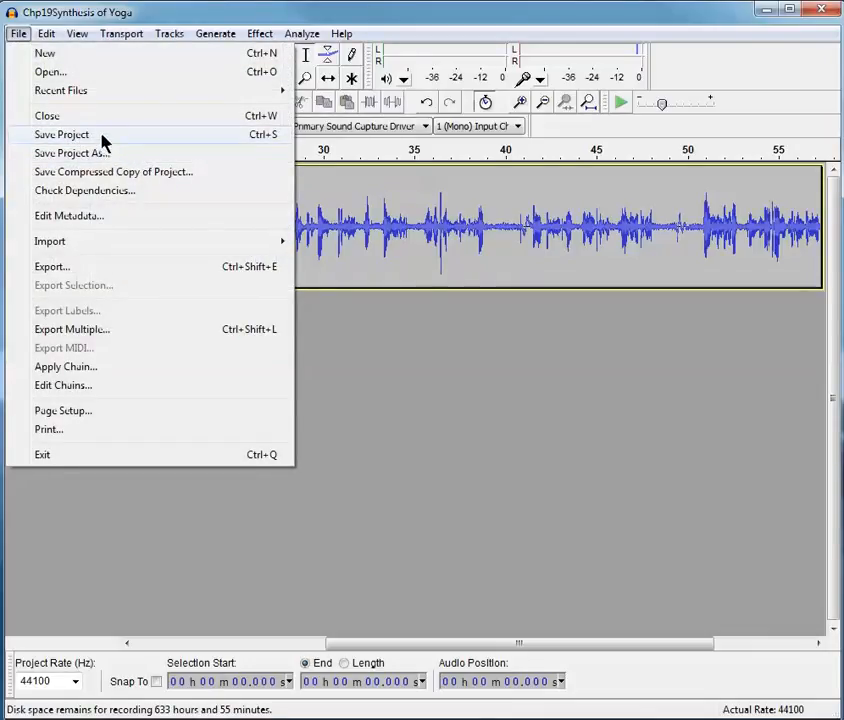
left_click(62, 134)
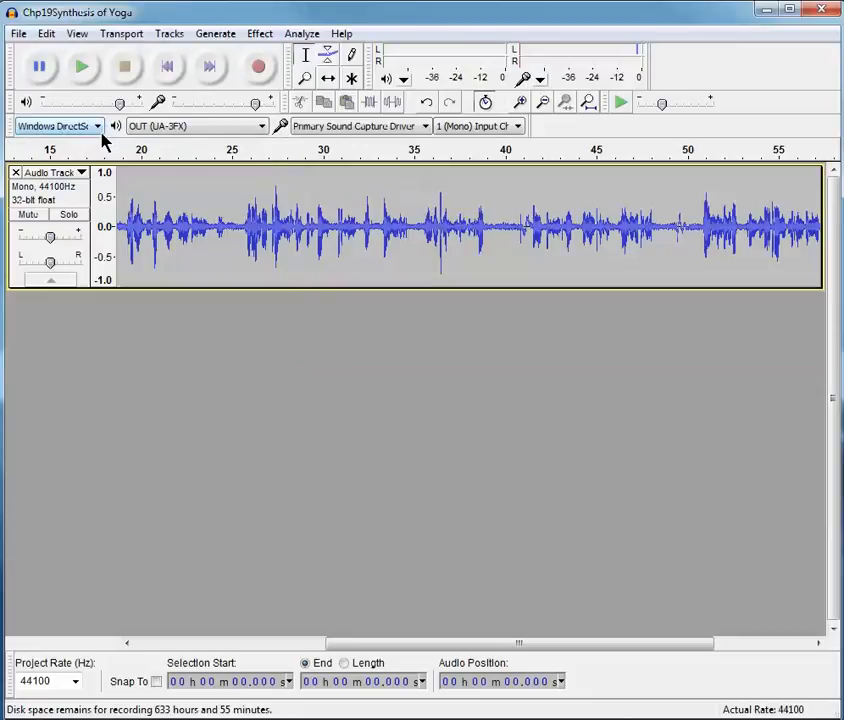
left_click(18, 33)
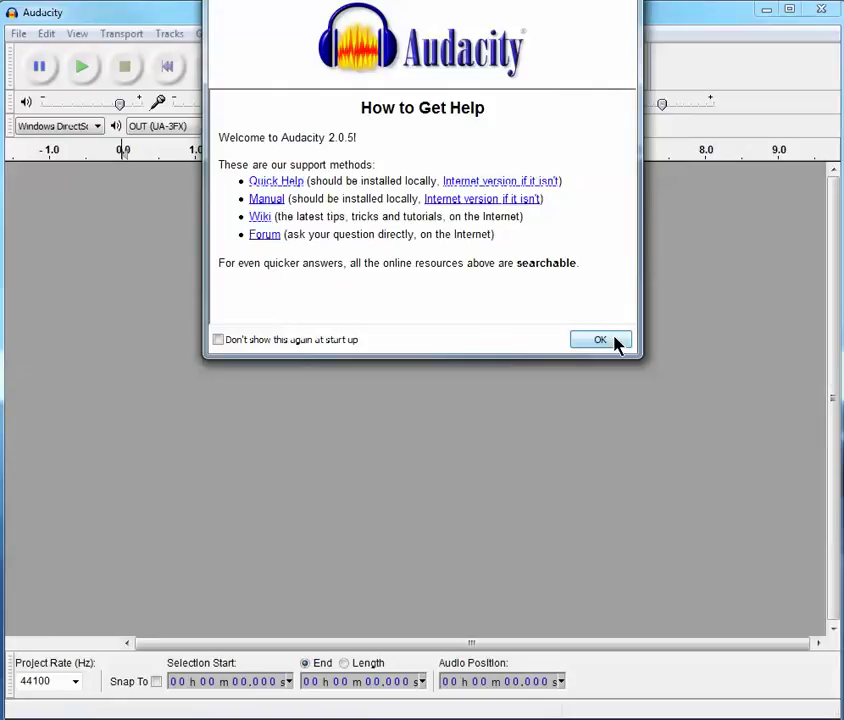
Reopen Chp19Synthesis of Yoga.aup from Recent Files and zoom out to the full recording.
left_click(600, 340)
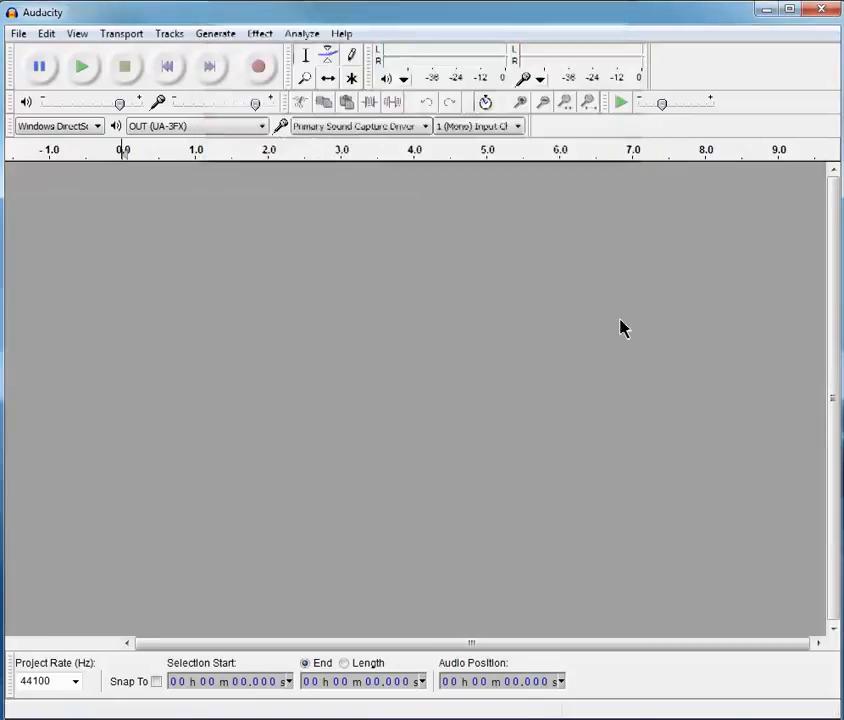
left_click(18, 33)
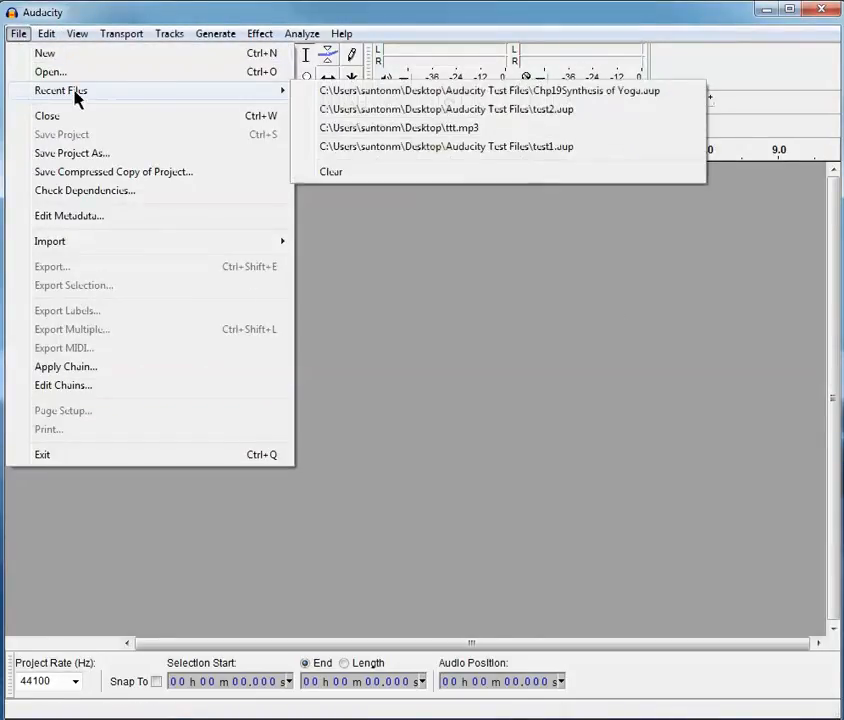
mouse_move(61, 90)
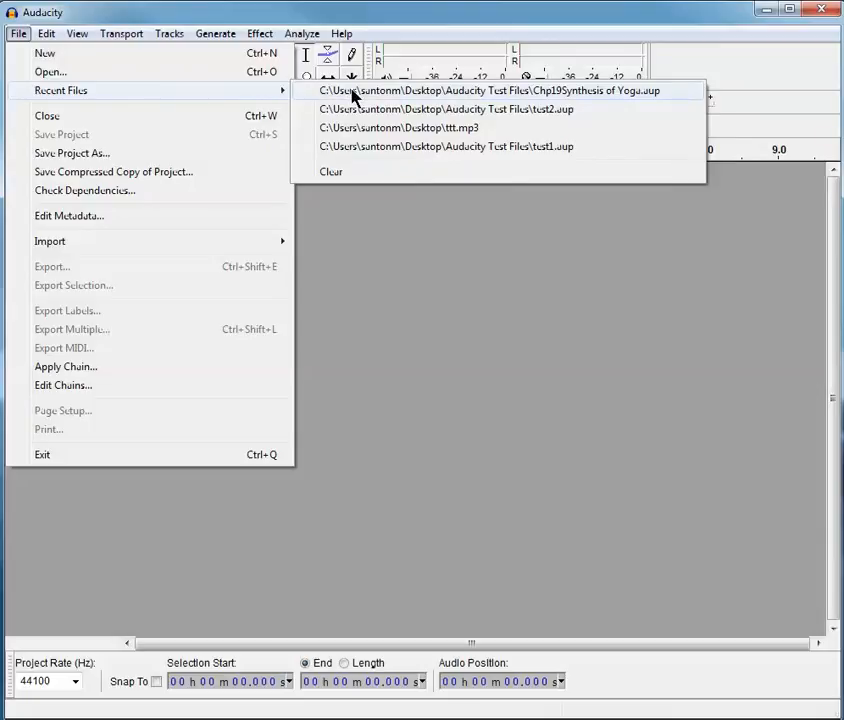
left_click(354, 93)
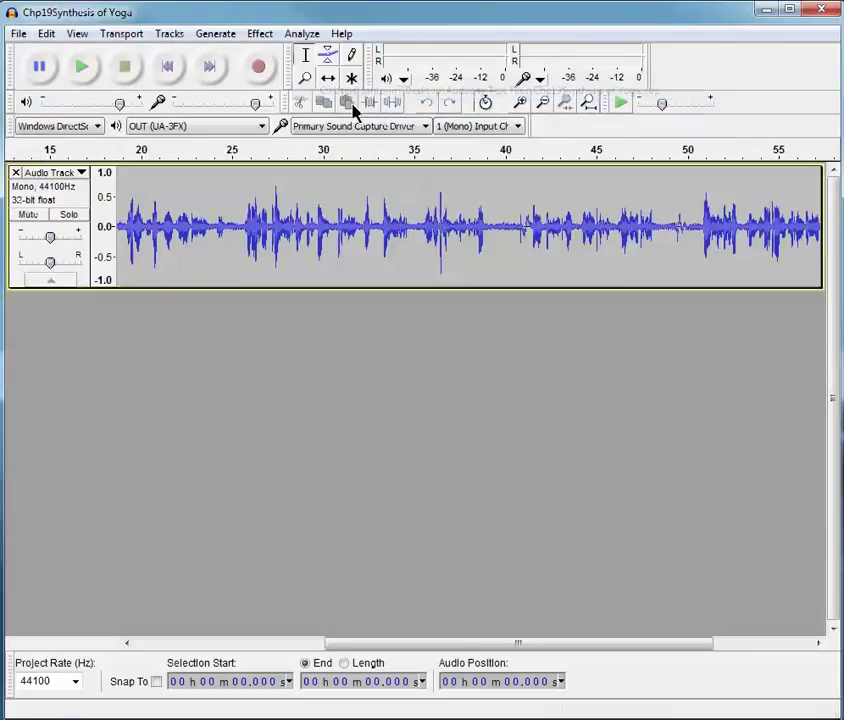
left_click(548, 103)
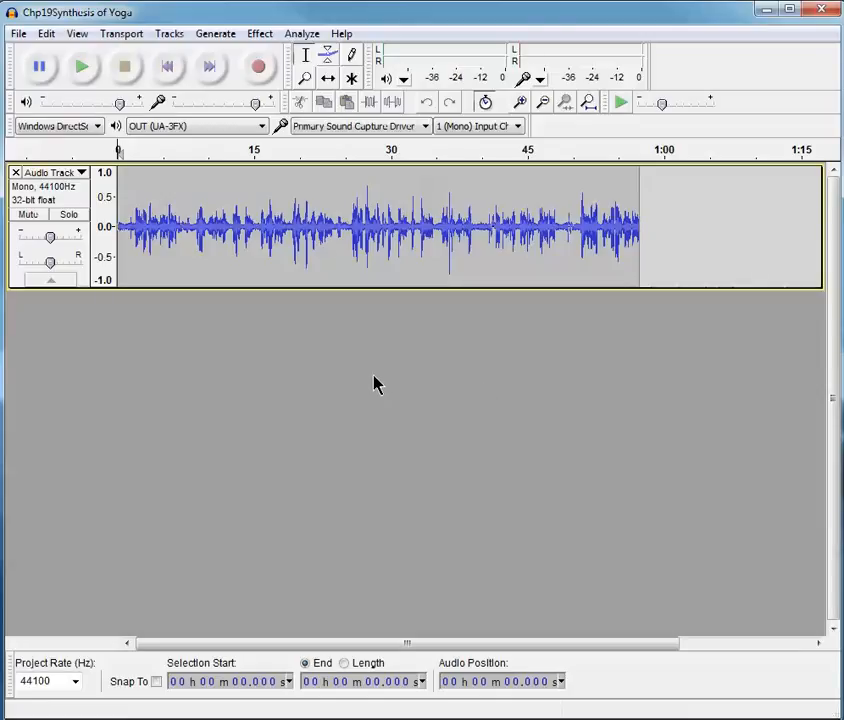
Append-record another session, extending the mono track to about 1 minute 35 seconds.
key("space")
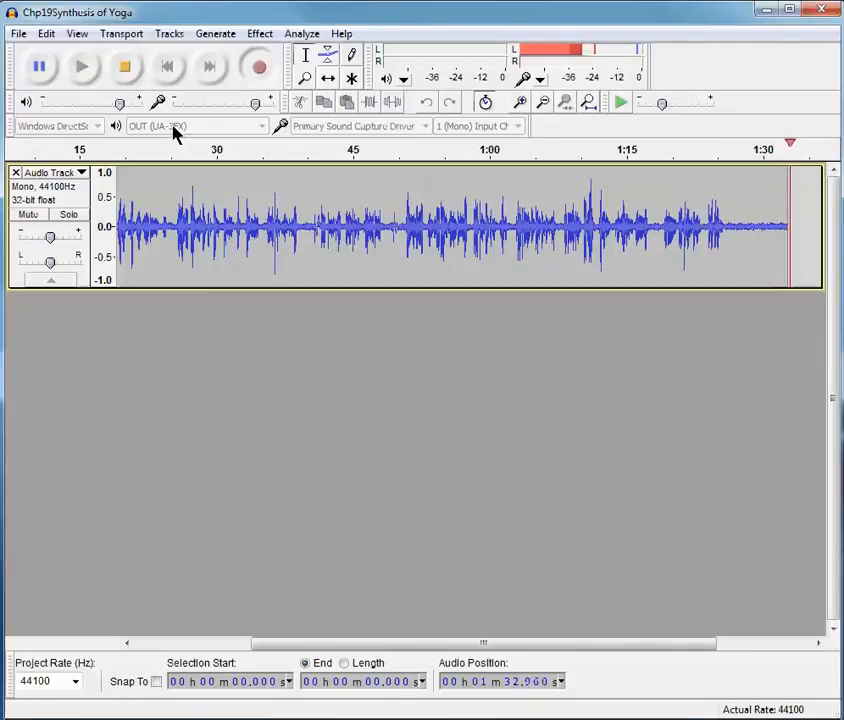
left_click(124, 66)
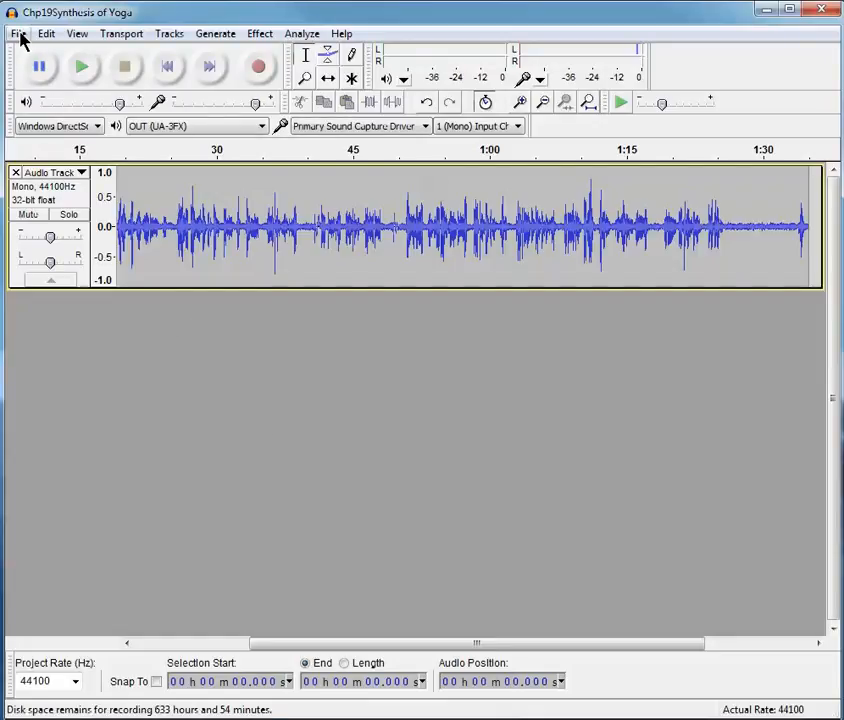
Save the project with the newly appended recording.
left_click(20, 34)
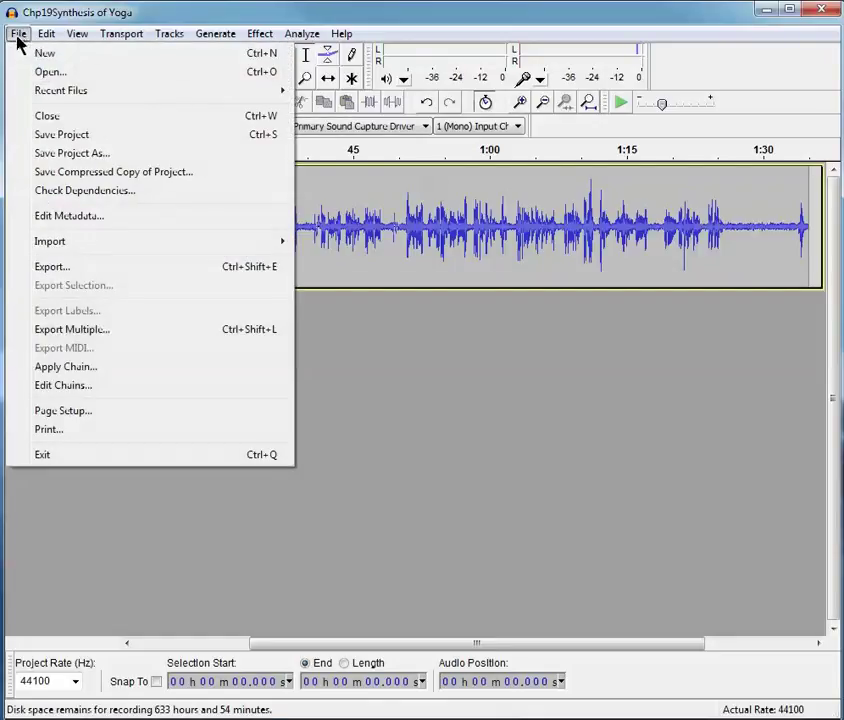
left_click(50, 136)
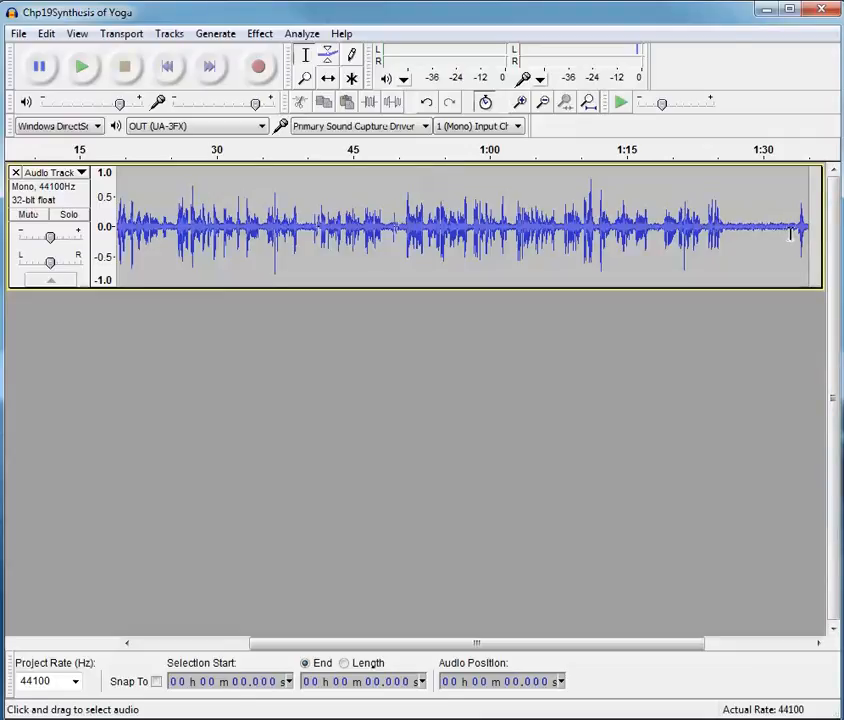
Export the reading as an MP3 named Chp19Synthesis of Yoga in the Audacity Test Files folder.
left_click(19, 34)
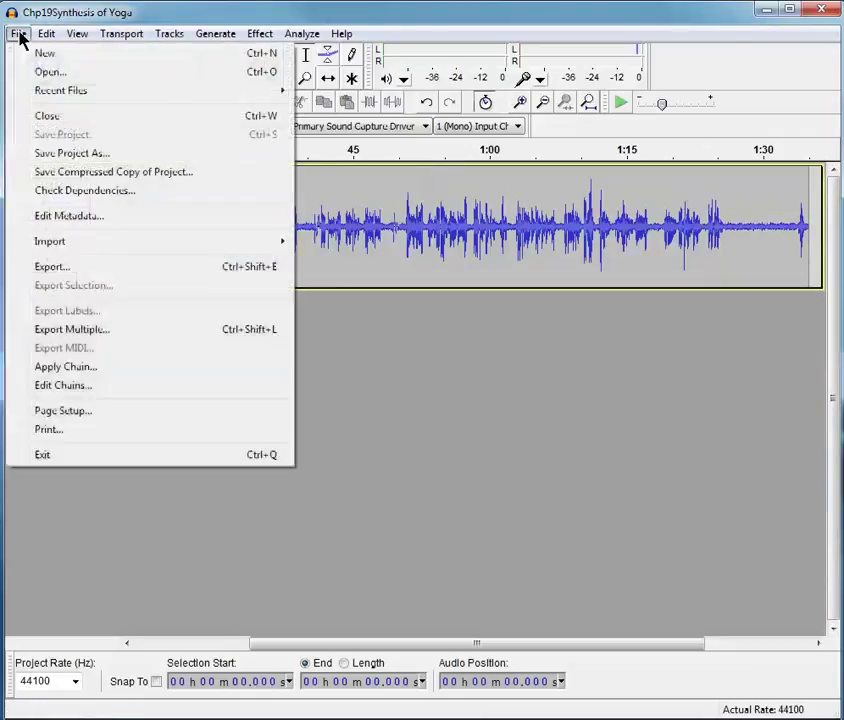
left_click(52, 267)
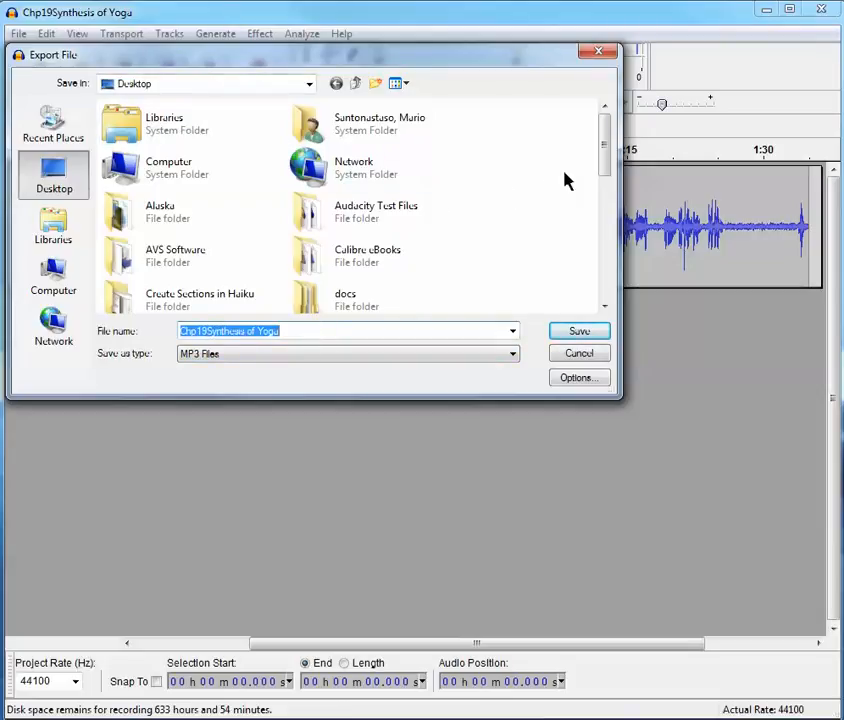
double_click(375, 211)
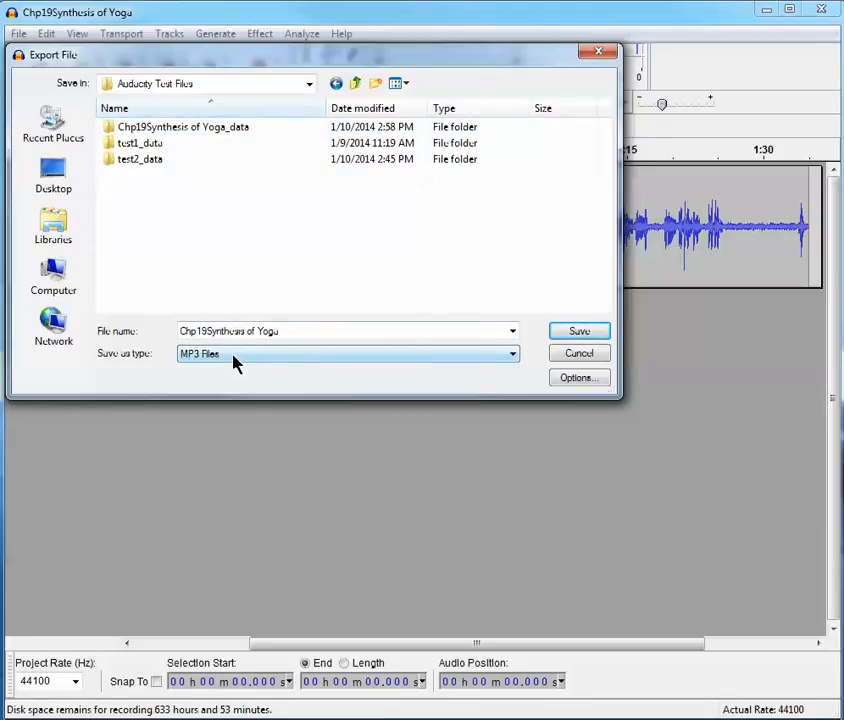
left_click(579, 331)
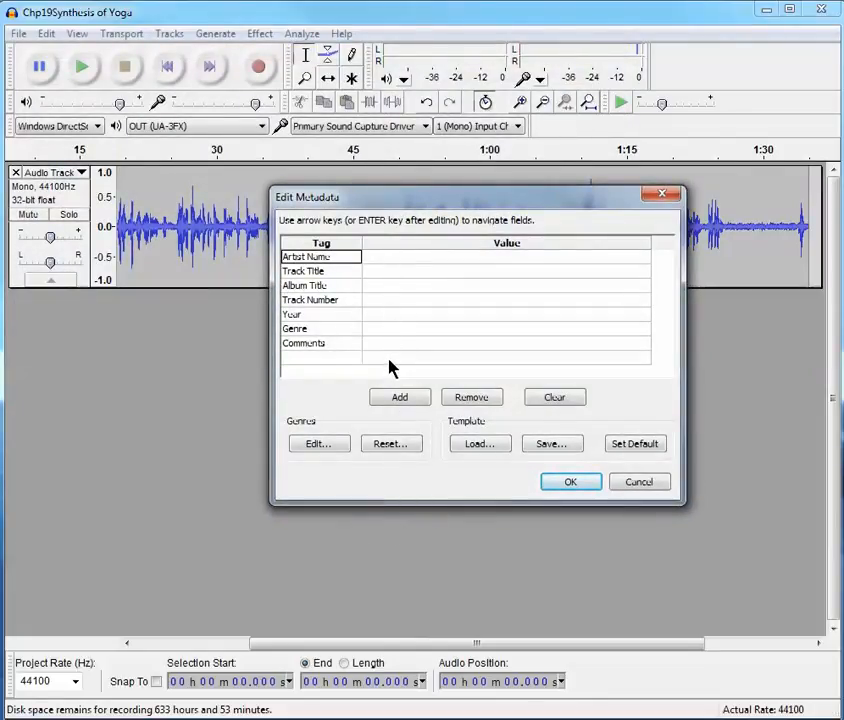
Accept the empty metadata tags and let the 128 Kbps MP3 export run.
left_click(570, 482)
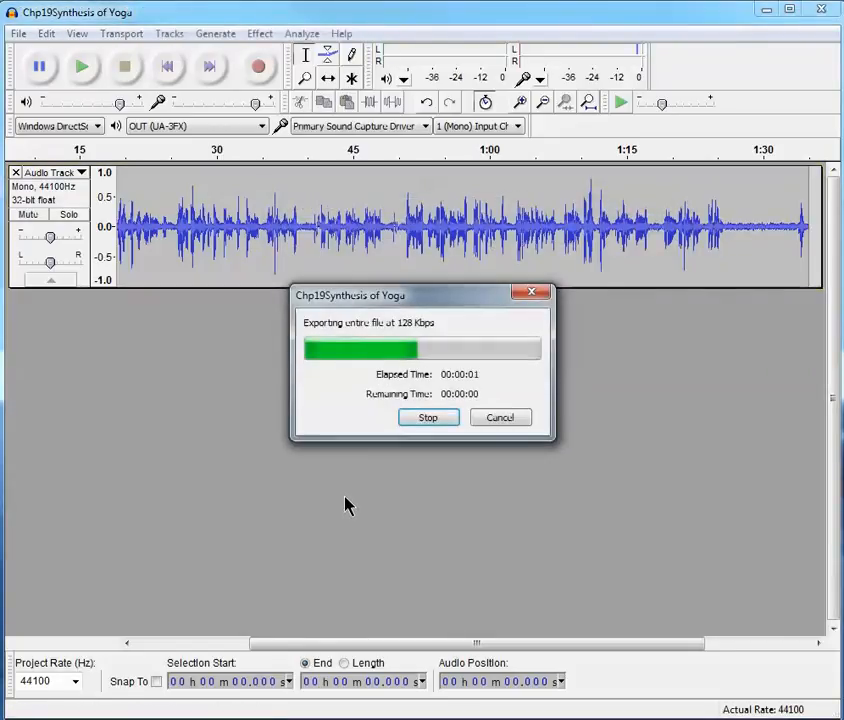